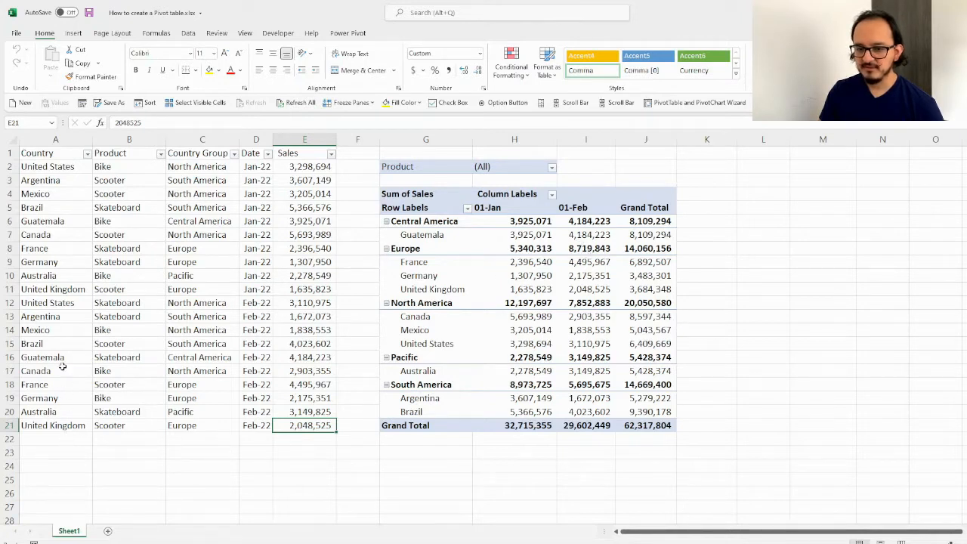
- Duplicate the sales records in A17:E21 directly below the data at A22:E26 and fill the copied rows with yellow
drag(46, 372, 295, 425)
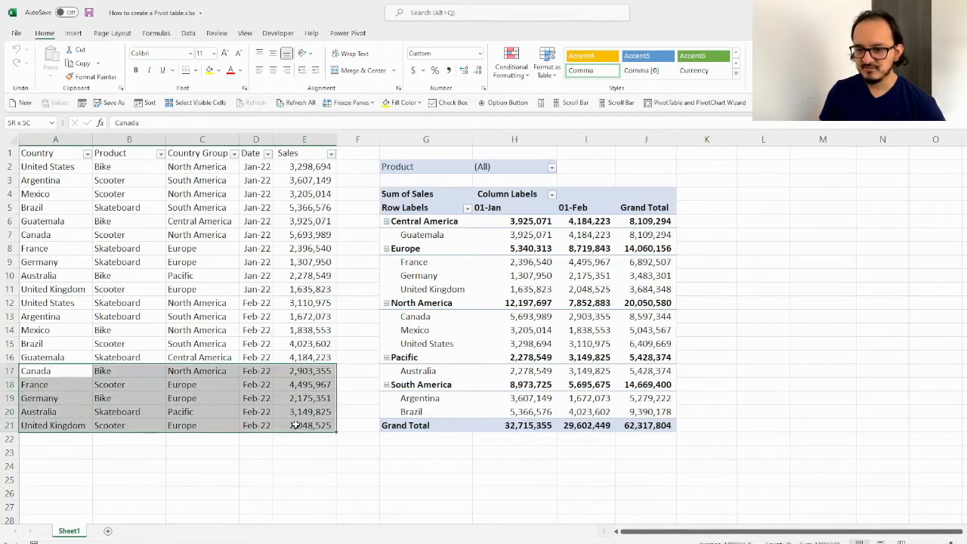
key(ctrl+c)
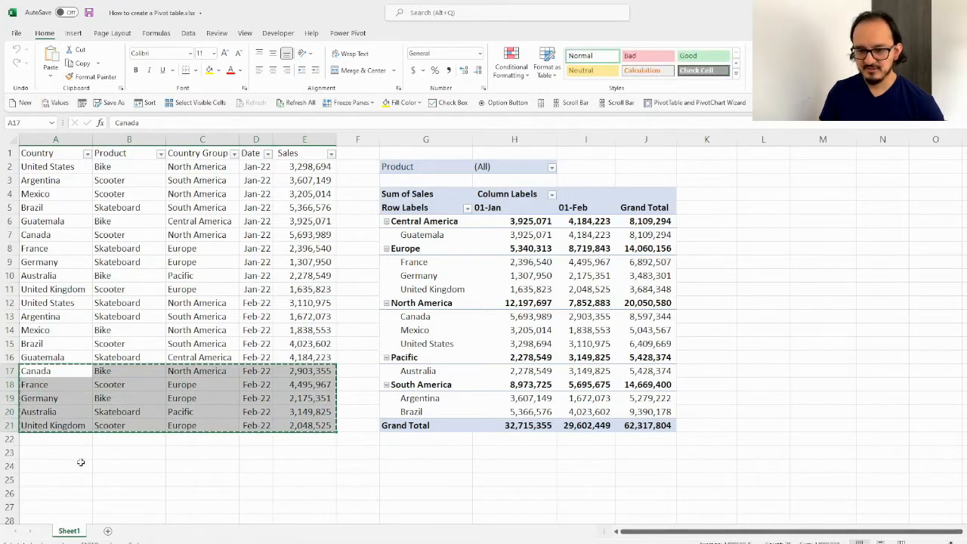
click(81, 438)
key(ctrl+v)
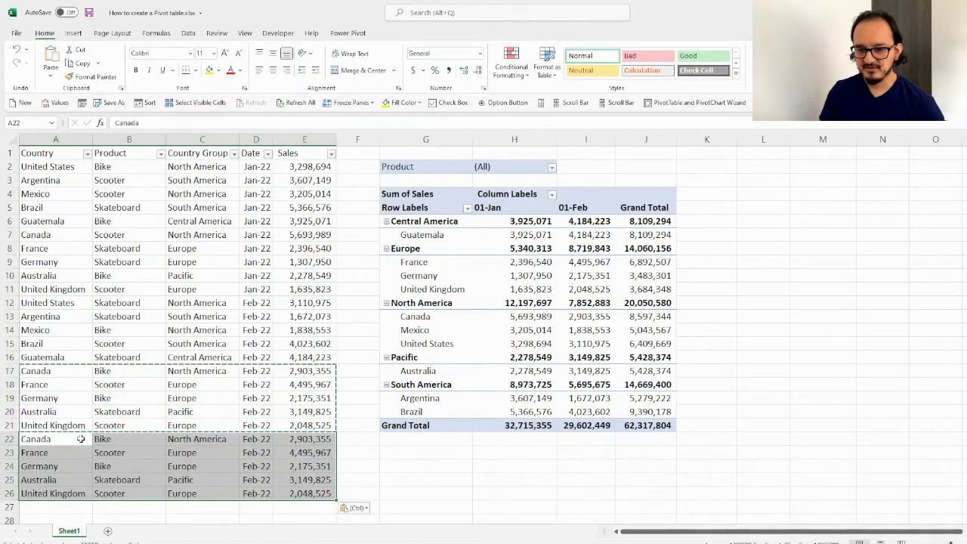
click(210, 70)
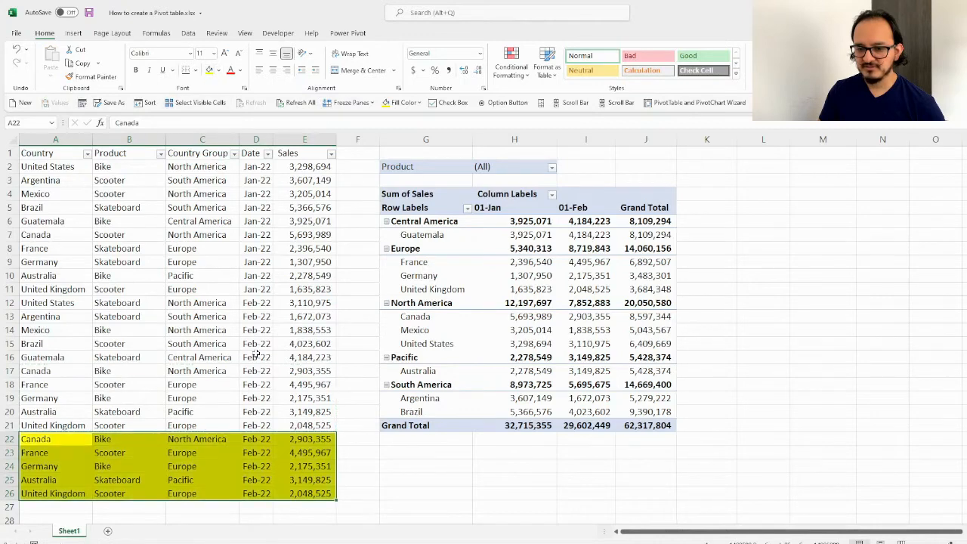
- Set the dates of the yellow rows, D22:D26, to 03/01/2022 and widen the Date column to fit
click(257, 440)
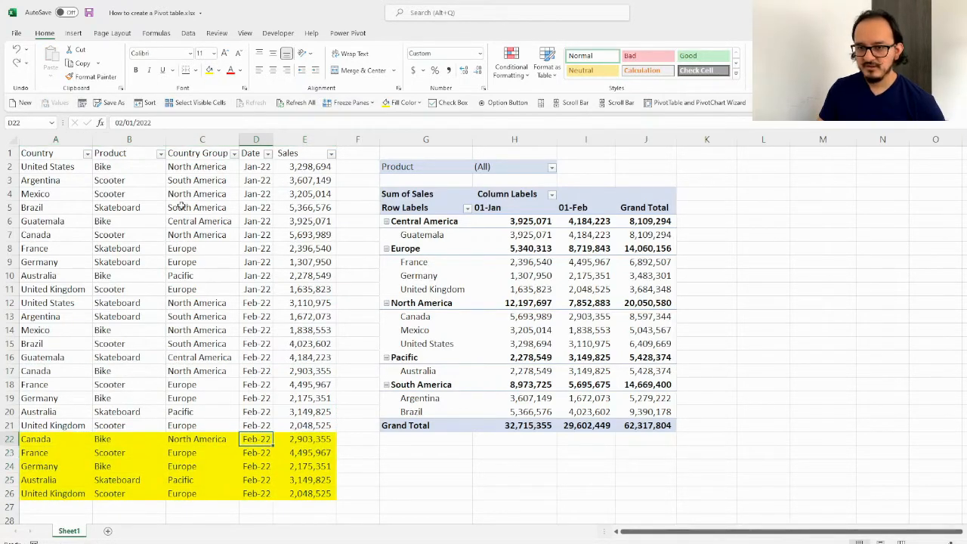
click(136, 122)
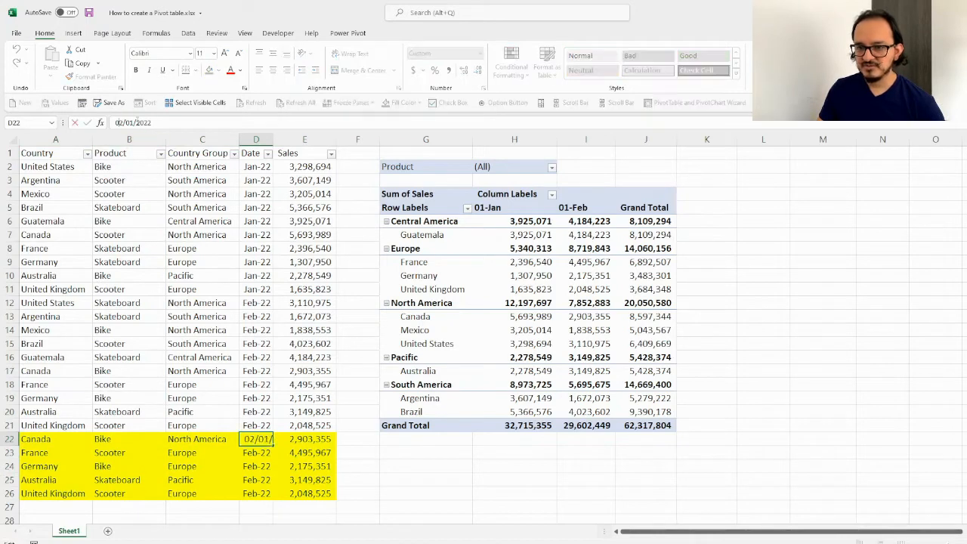
key(Delete)
text(3)
key(Return)
key(Up)
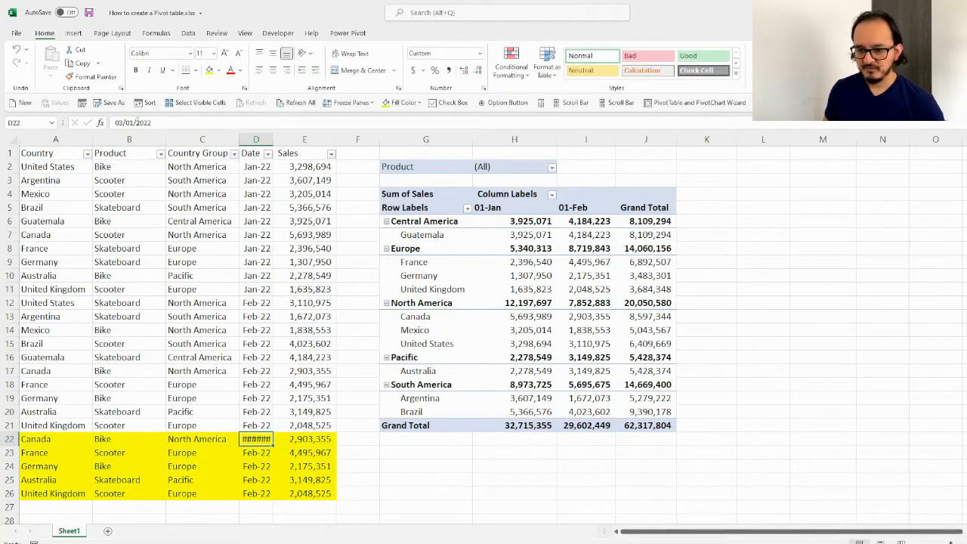
key(ctrl+c)
key(ctrl+shift+Down)
key(ctrl+v)
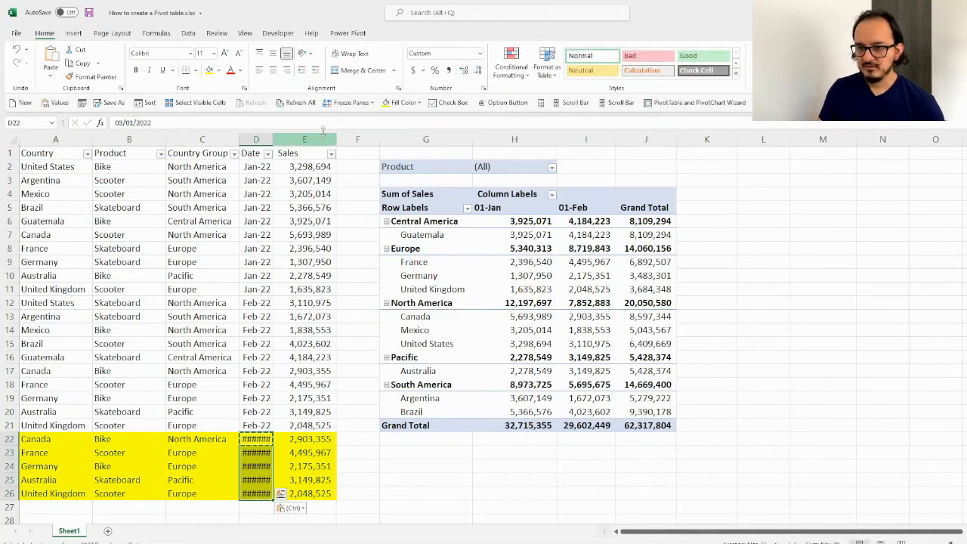
drag(273, 139, 281, 139)
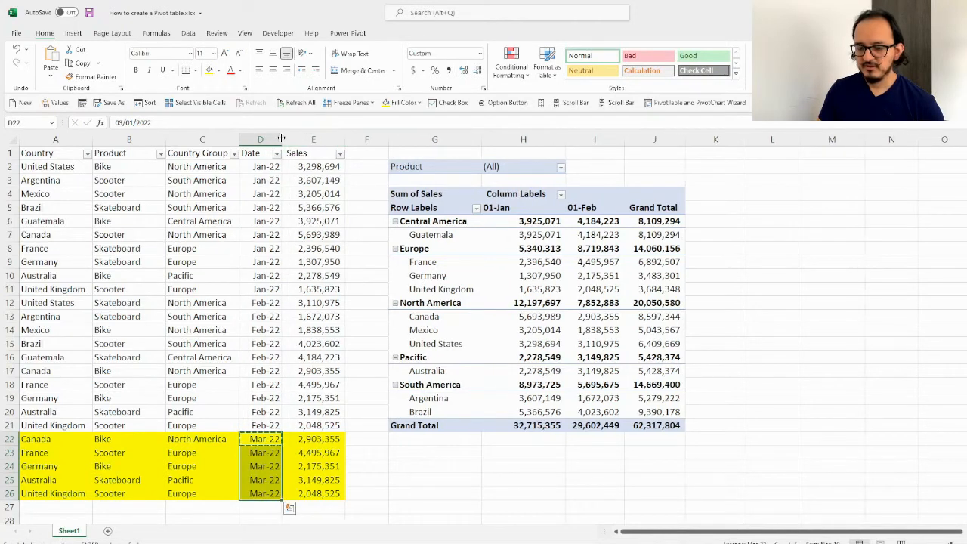
drag(71, 446, 300, 493)
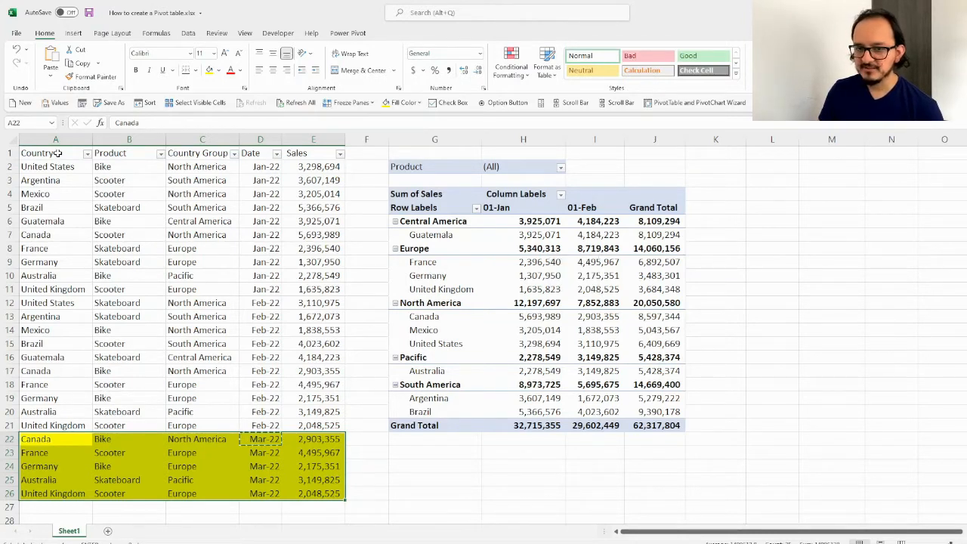
drag(57, 154, 316, 428)
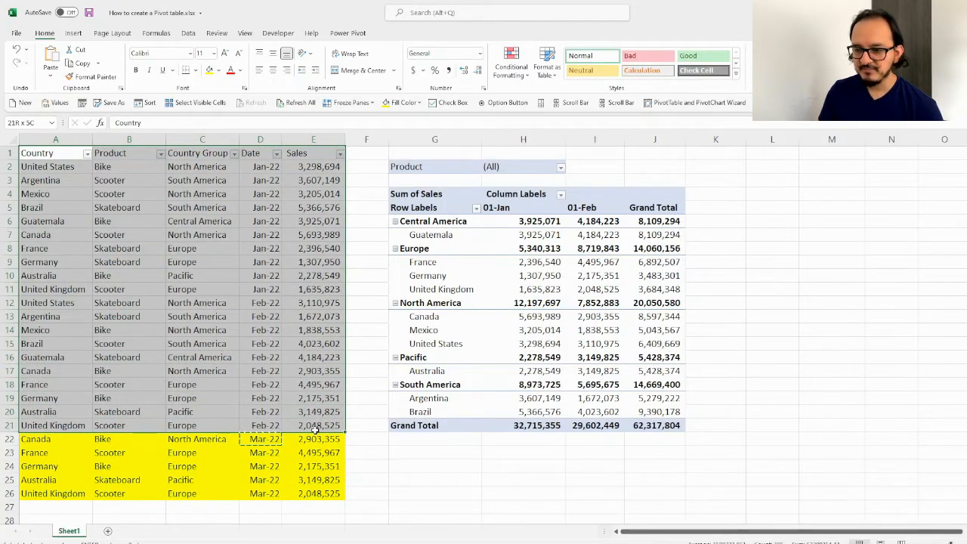
mouse_move(316, 427)
mouse_down()
mouse_move(318, 491)
mouse_move(317, 427)
mouse_up()
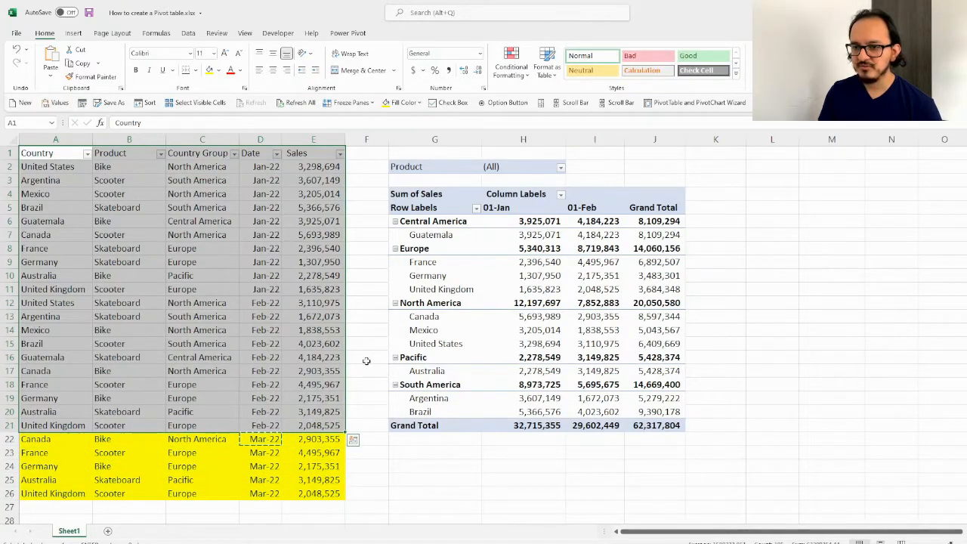
- Format the whole data range A1:E26 as a table with headers, using the blue banded Medium style
click(72, 156)
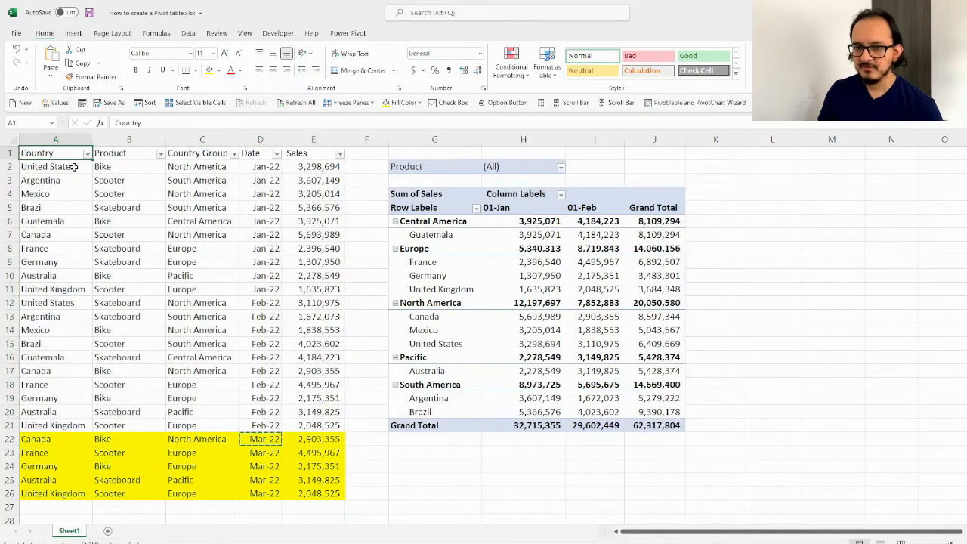
key(ctrl+shift+Right)
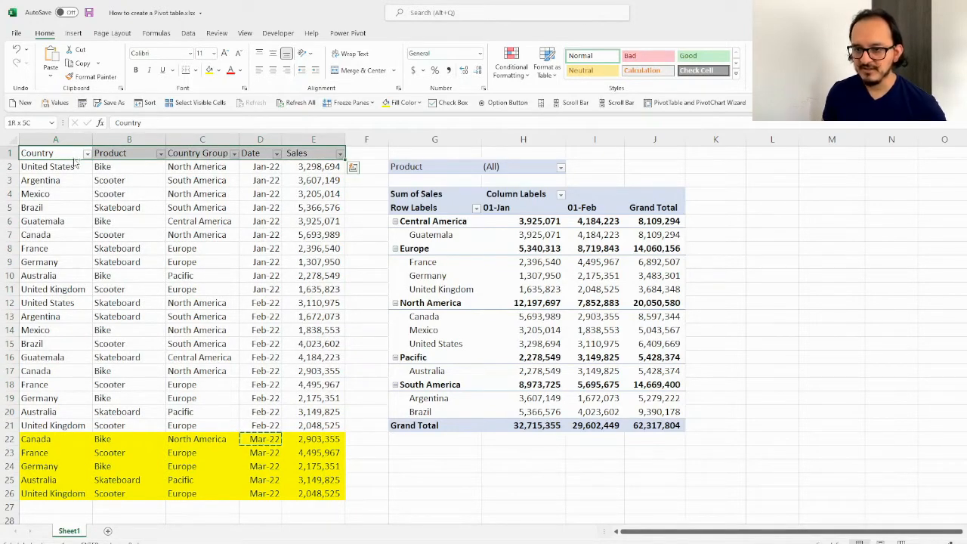
key(ctrl+shift+Down)
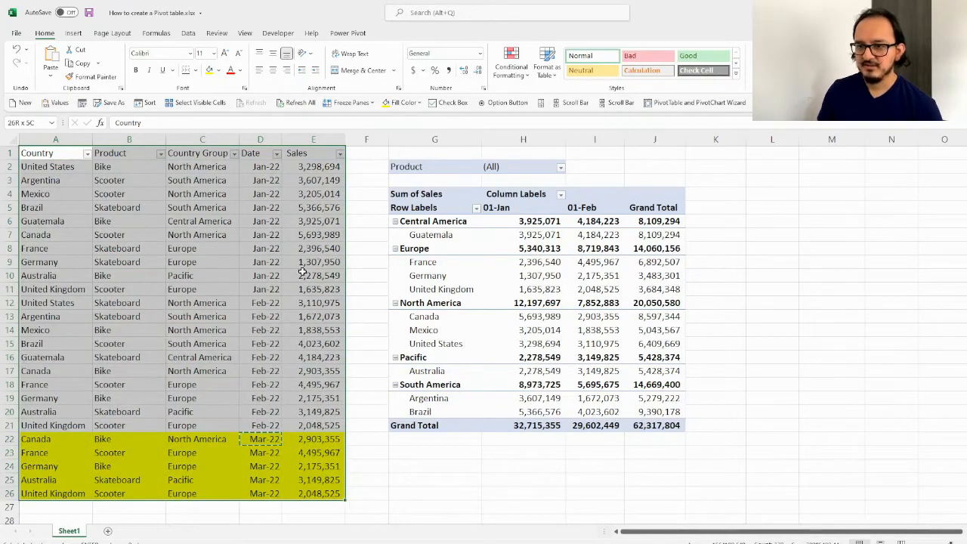
click(552, 79)
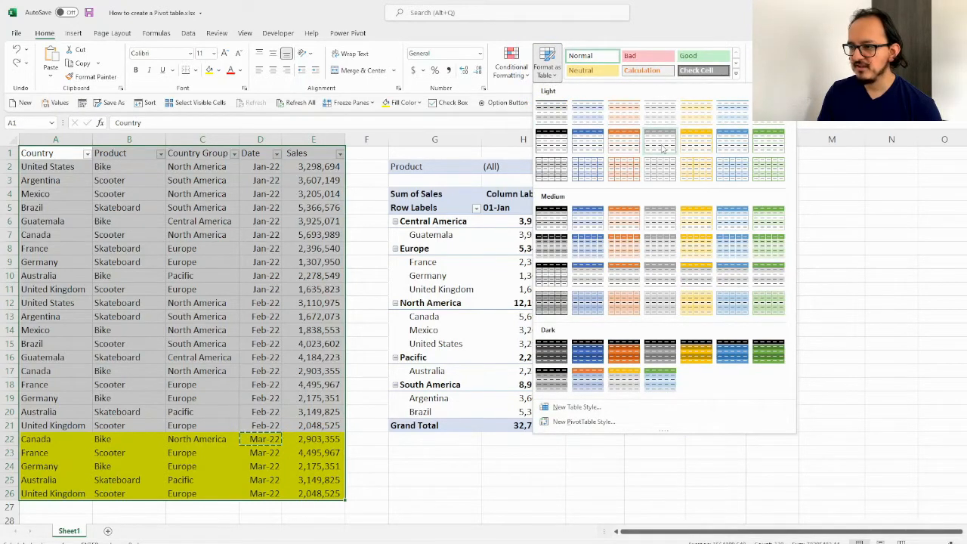
click(596, 223)
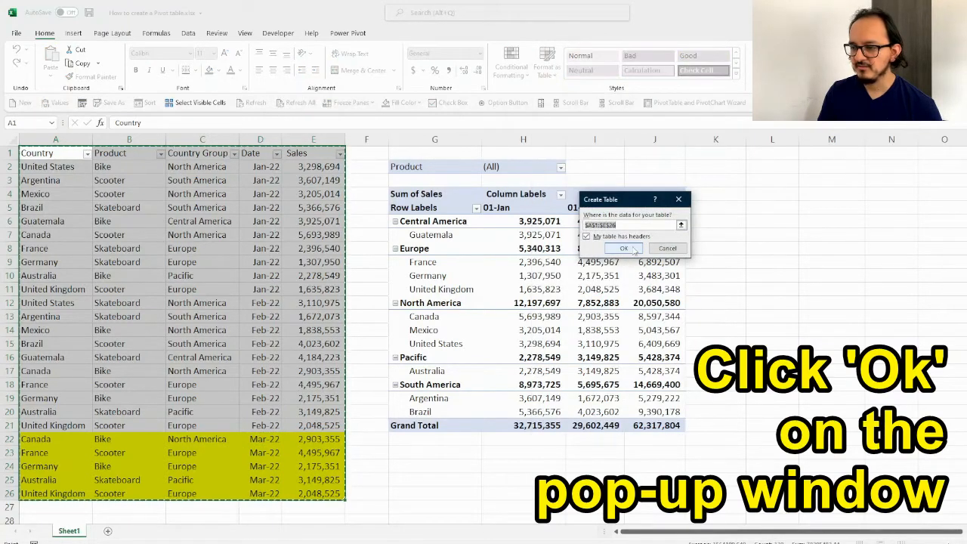
click(631, 249)
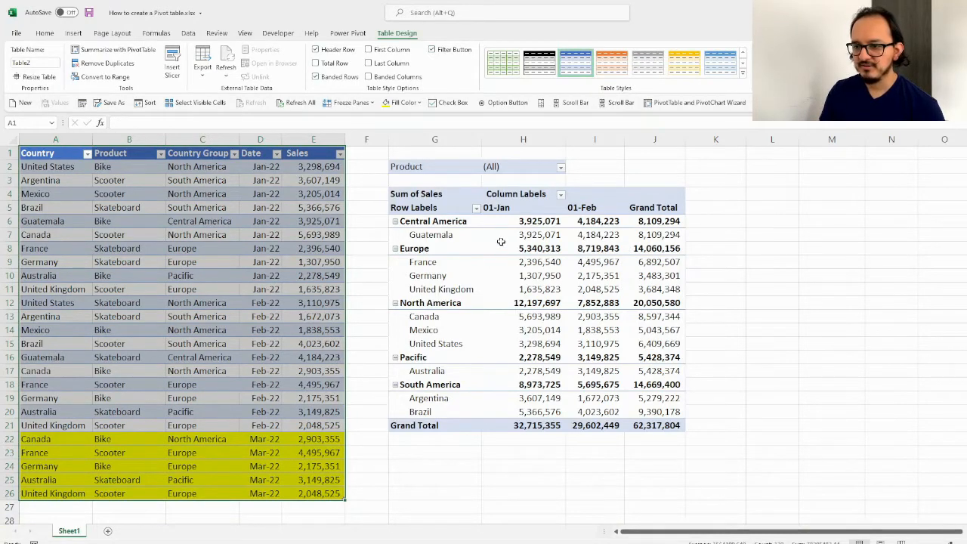
- Change the pivot table's data source to Table2, covering A1:E26, and check the March column
click(529, 237)
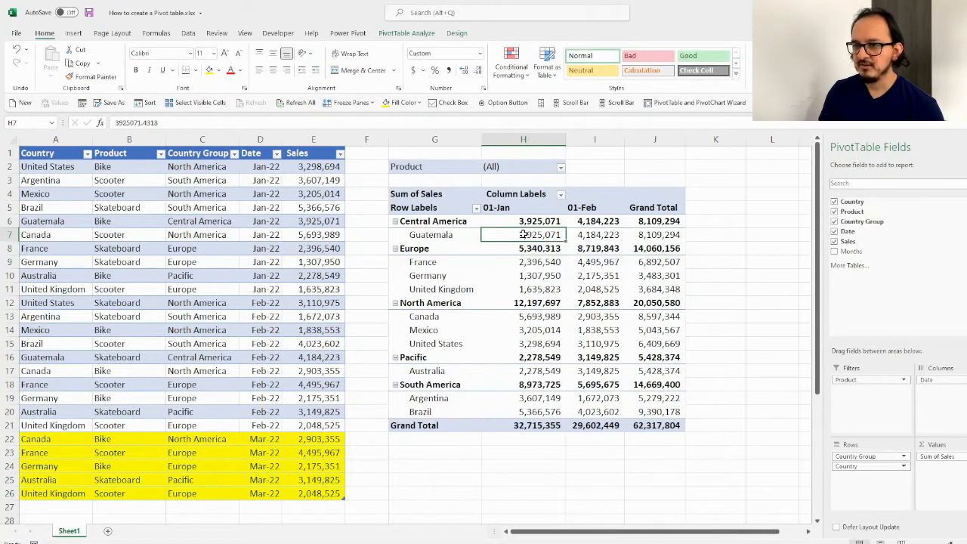
click(414, 37)
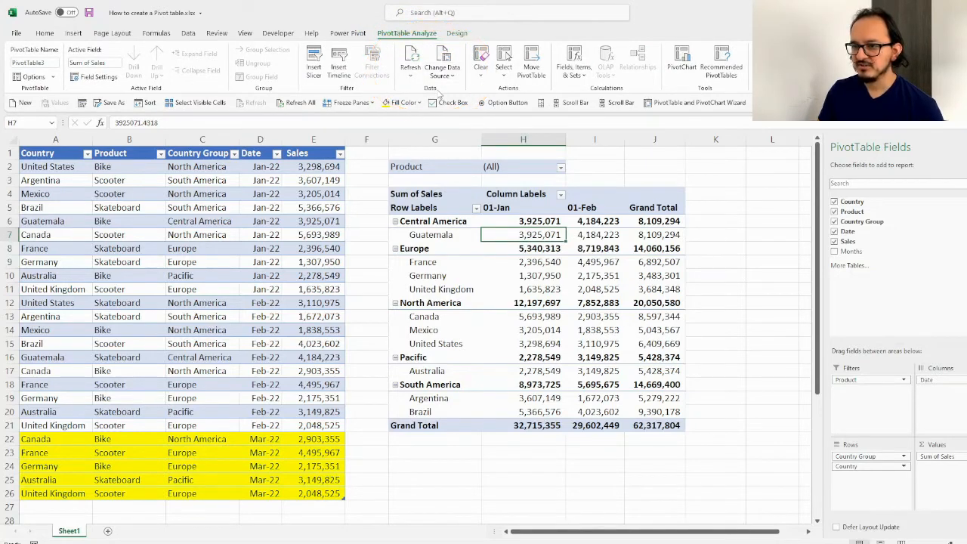
click(454, 78)
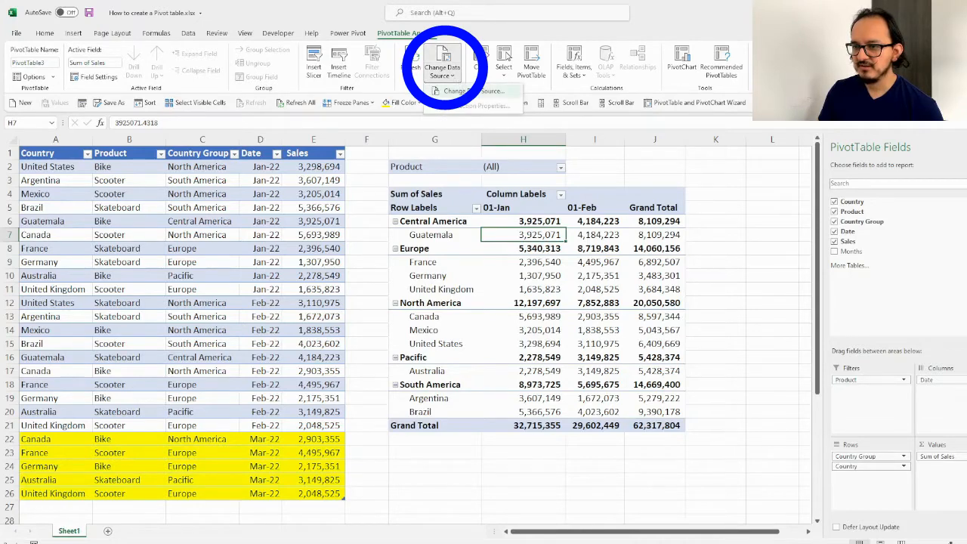
click(496, 96)
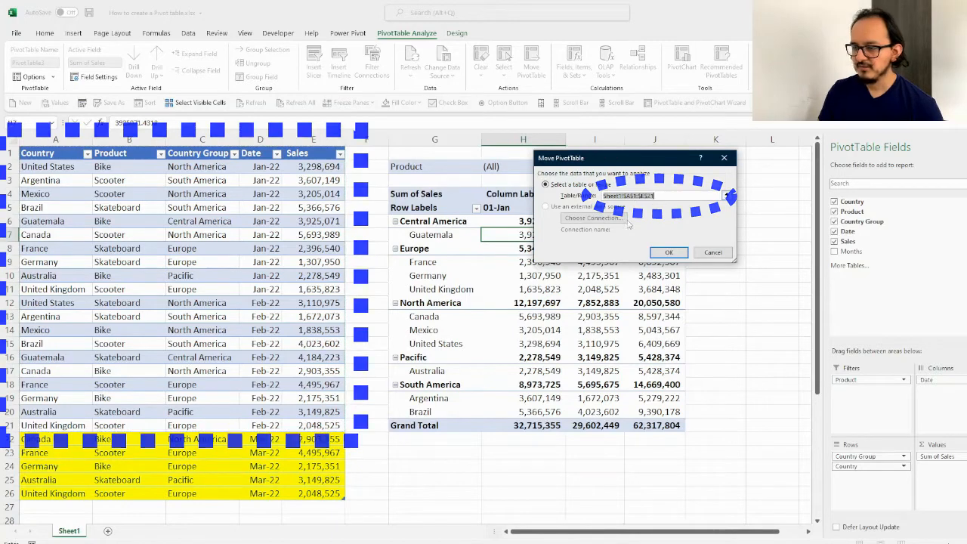
click(49, 153)
mouse_move(49, 153)
mouse_down()
mouse_move(287, 371)
mouse_move(322, 494)
mouse_up()
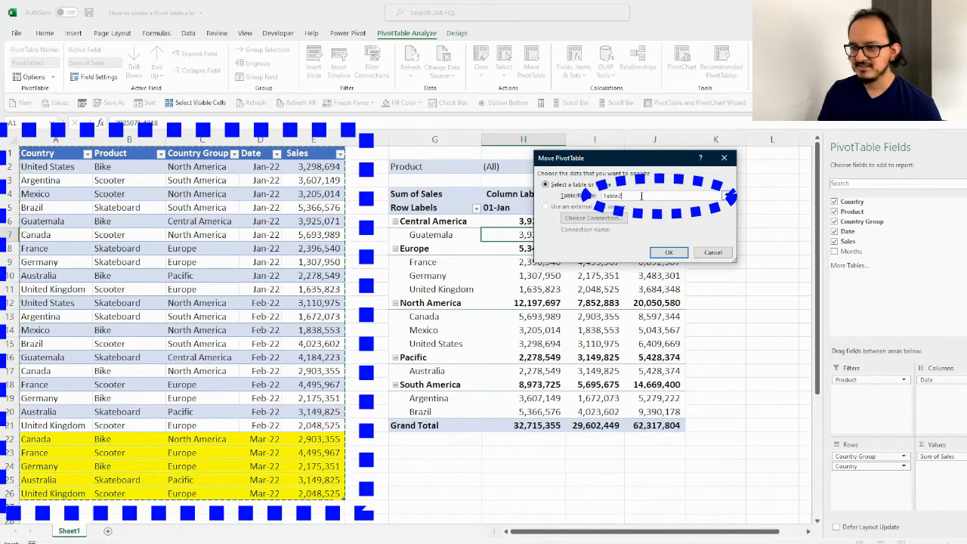
click(668, 253)
mouse_move(669, 253)
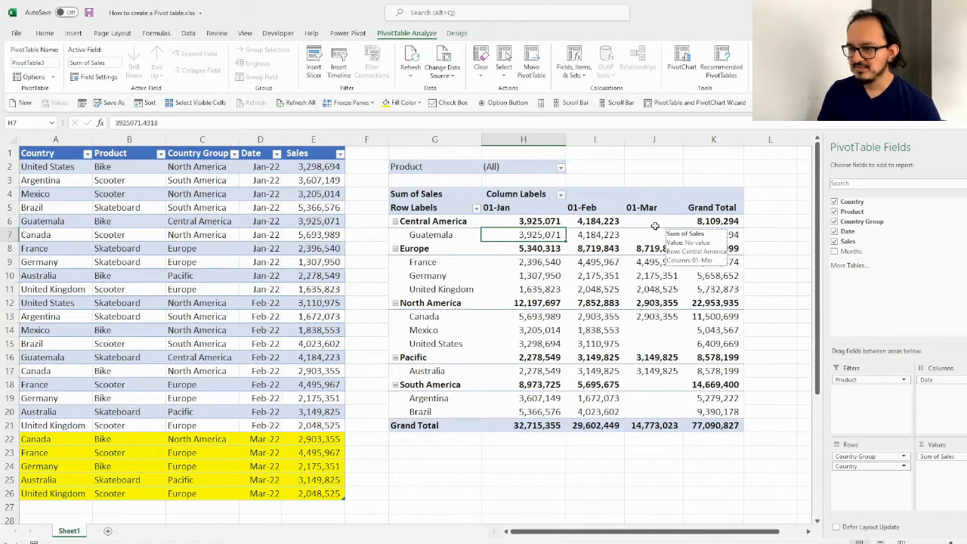
click(656, 201)
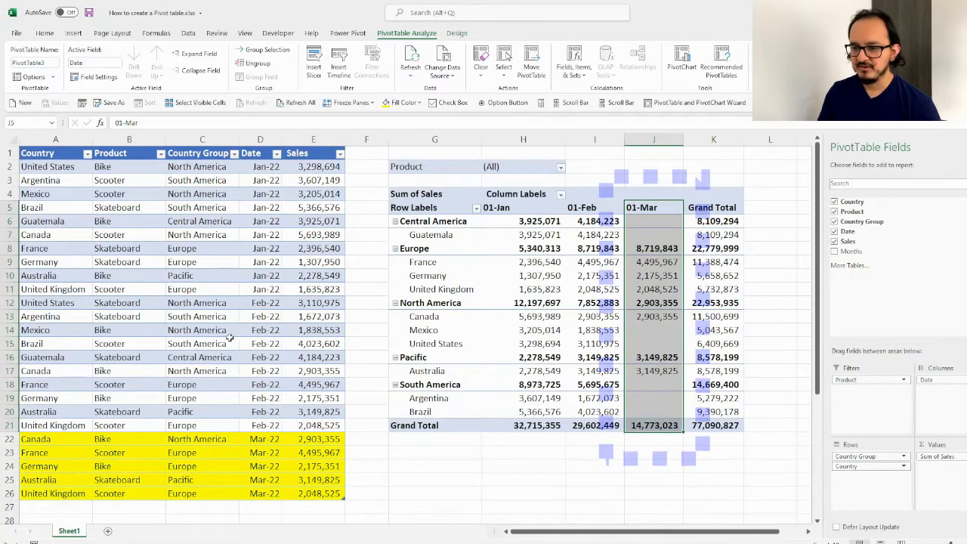
- Copy the last United Kingdom record in row 26 into row 27, directly below the table
click(63, 502)
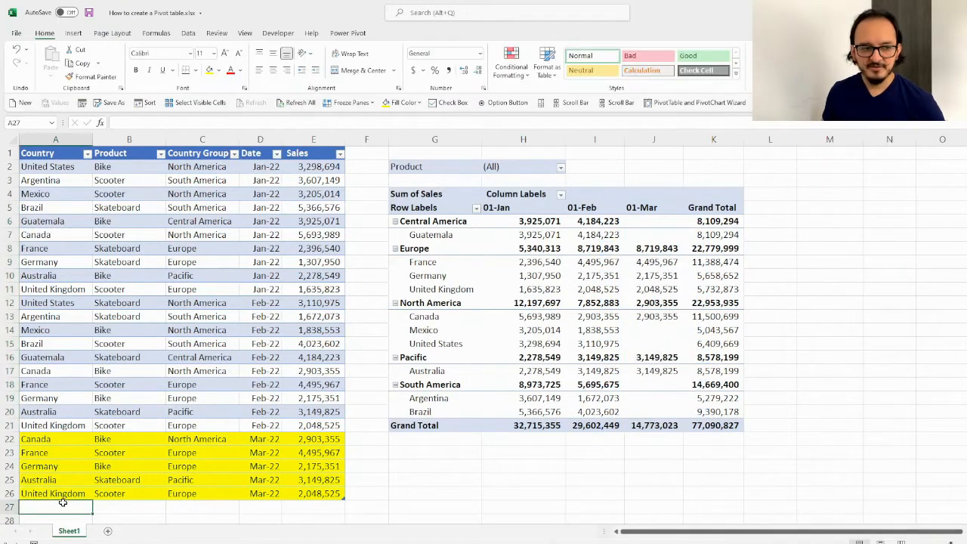
key(Up)
key(ctrl+shift+Right)
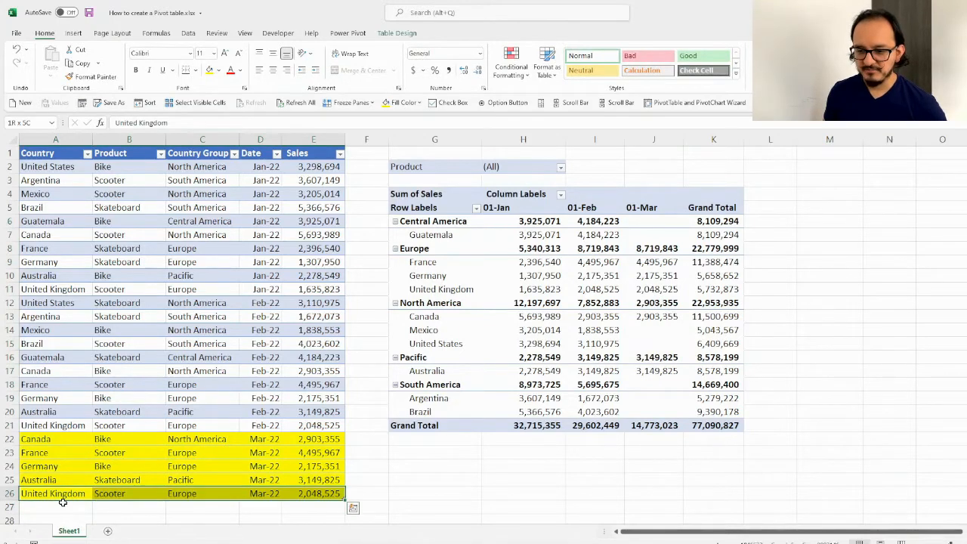
key(ctrl+c)
key(Down)
key(ctrl+v)
- Set the date of the new United Kingdom record in D27 to 04/01/2022
key(Right)
key(Right)
key(Right)
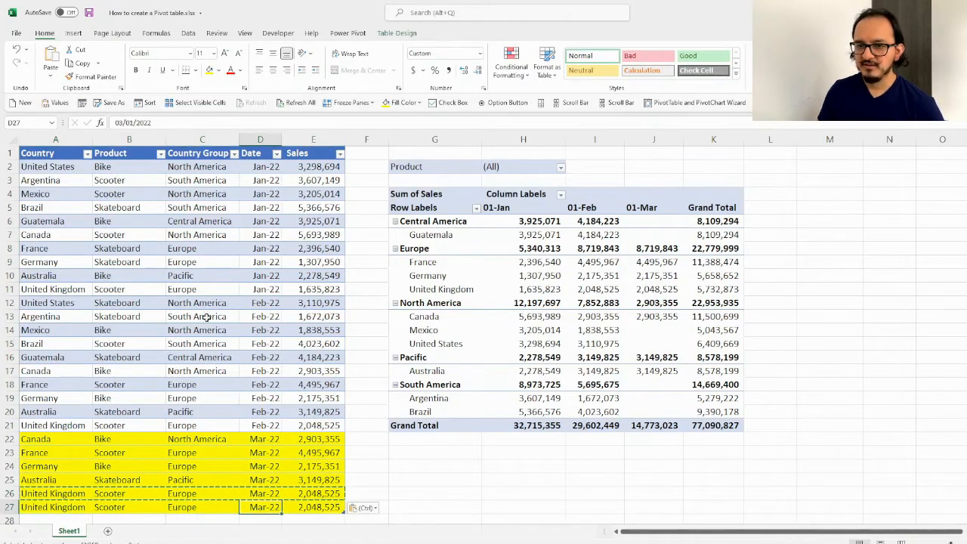
key(F2)
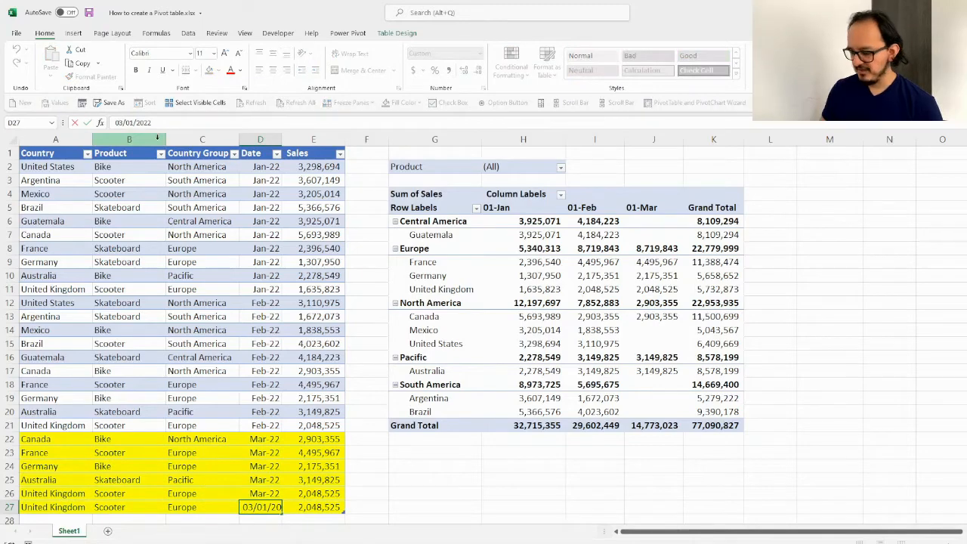
key(Delete)
text(4)
key(Return)
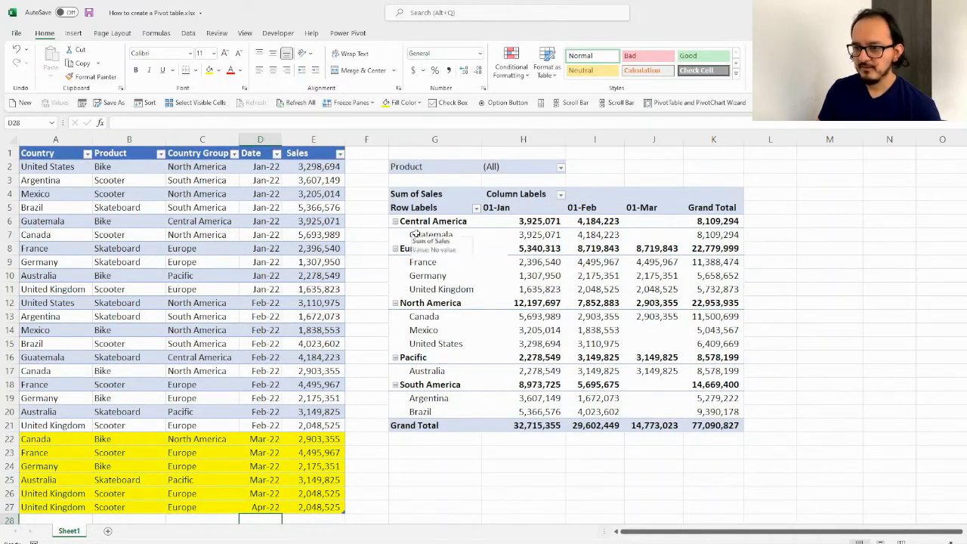
- Refresh the pivot table so it includes the new April record from its source table
click(514, 239)
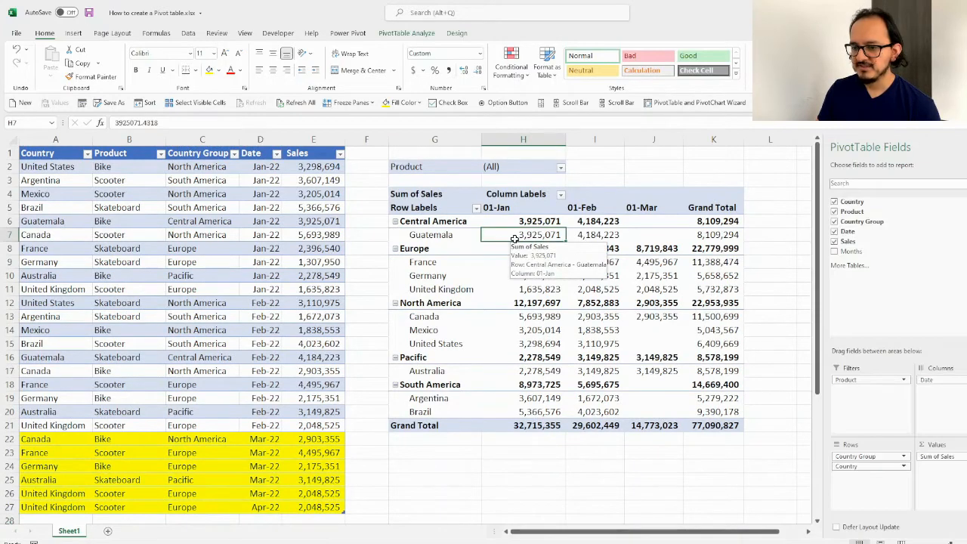
click(408, 33)
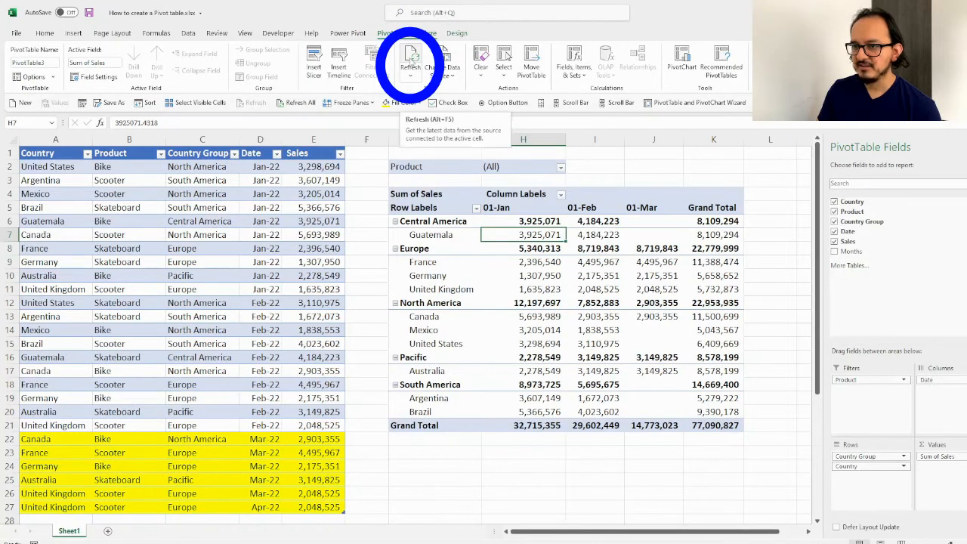
click(410, 60)
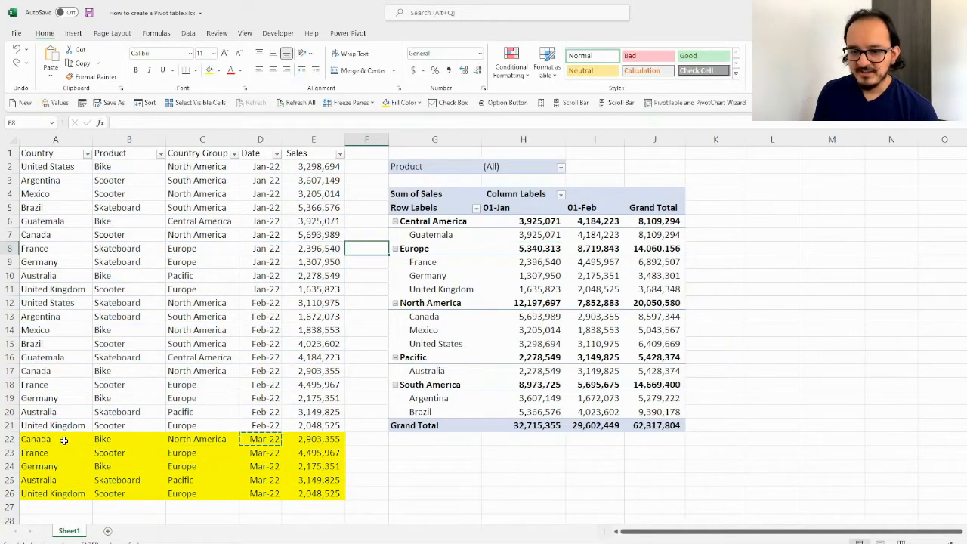
- Change the pivot table's data source to the entire columns A:E of Sheet1 and check the March column
drag(65, 441, 318, 493)
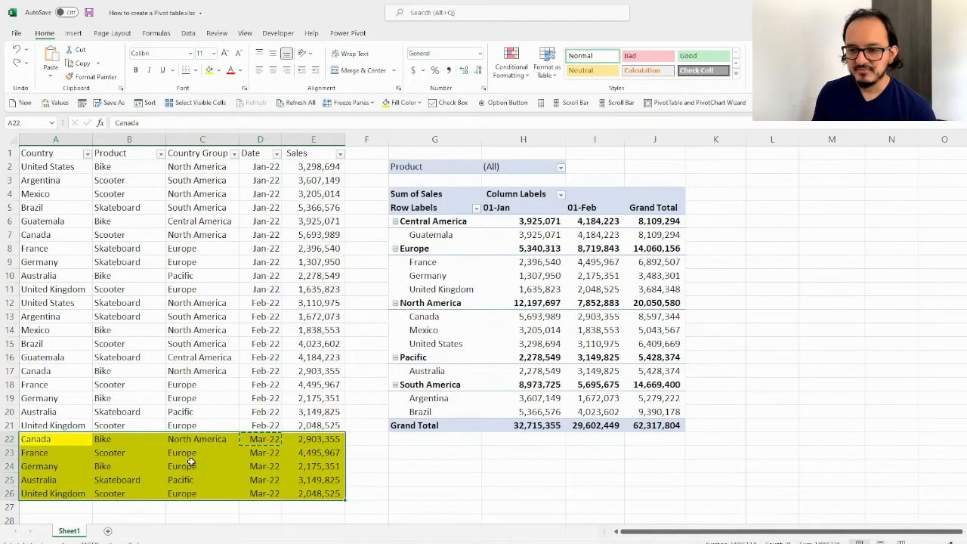
click(538, 275)
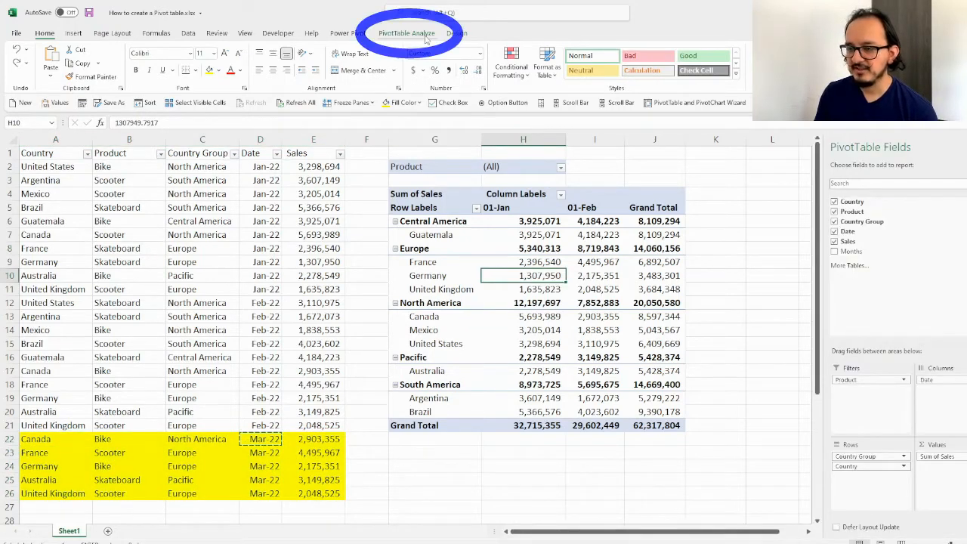
click(408, 33)
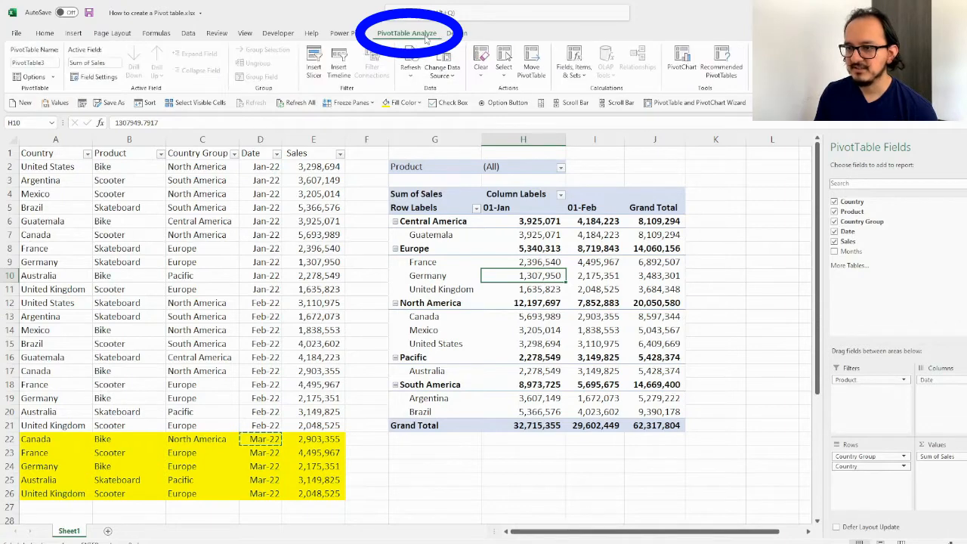
click(452, 78)
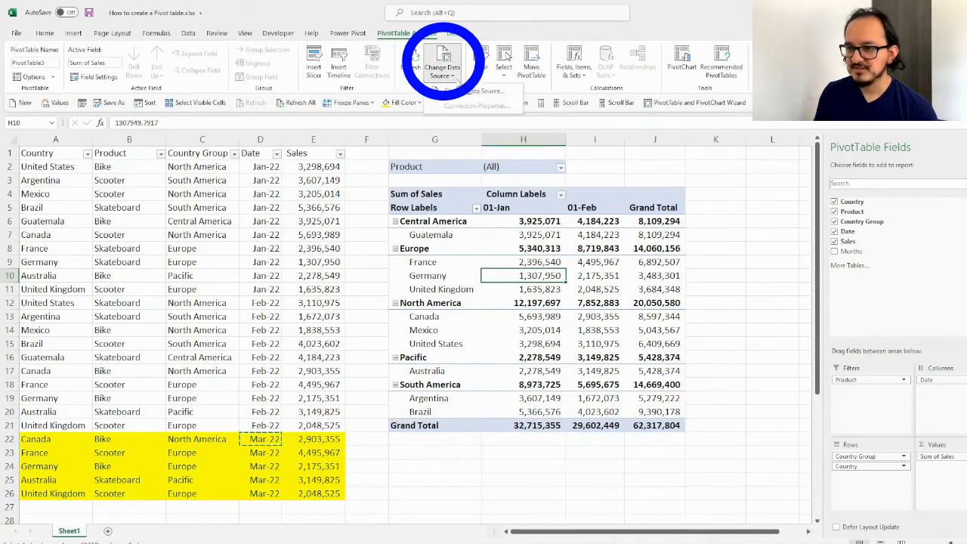
click(479, 91)
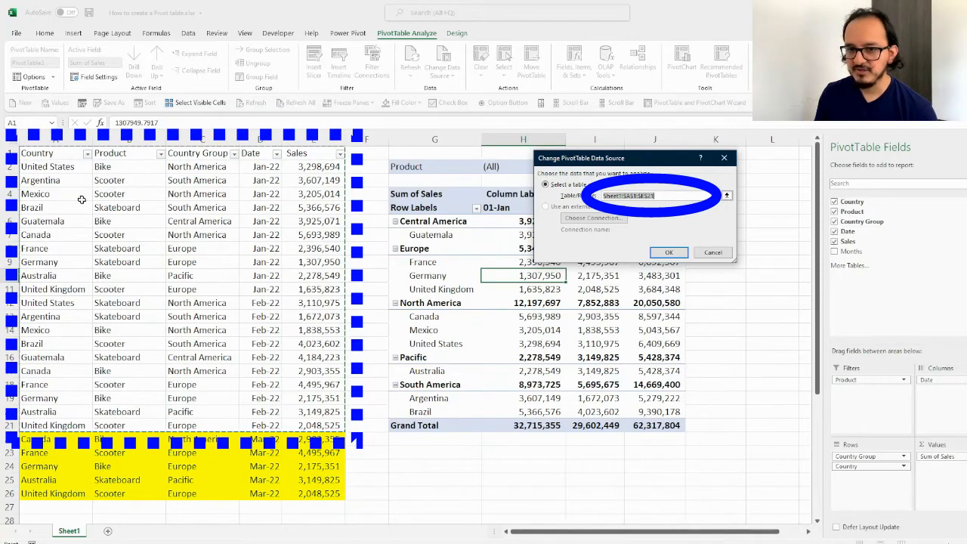
click(68, 153)
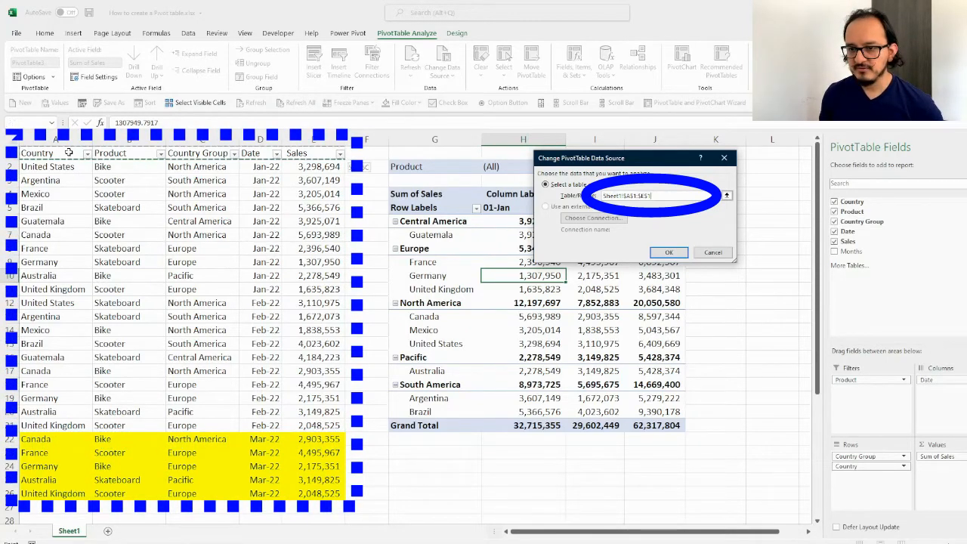
key(ctrl+shift+Down)
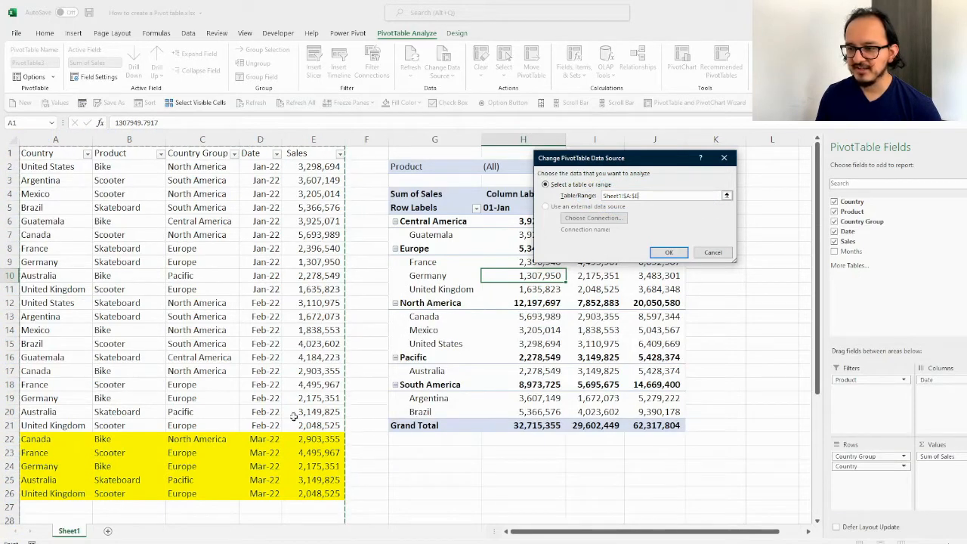
click(668, 253)
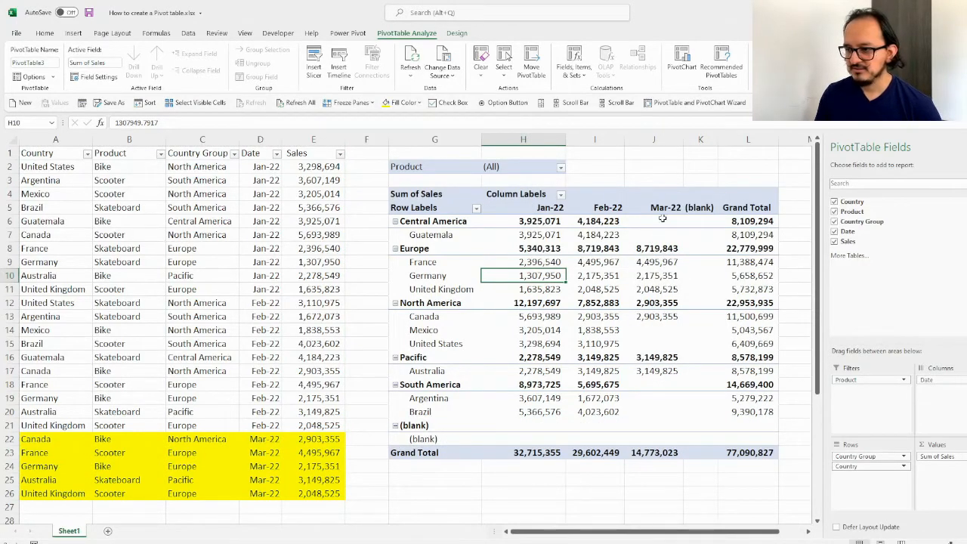
click(656, 200)
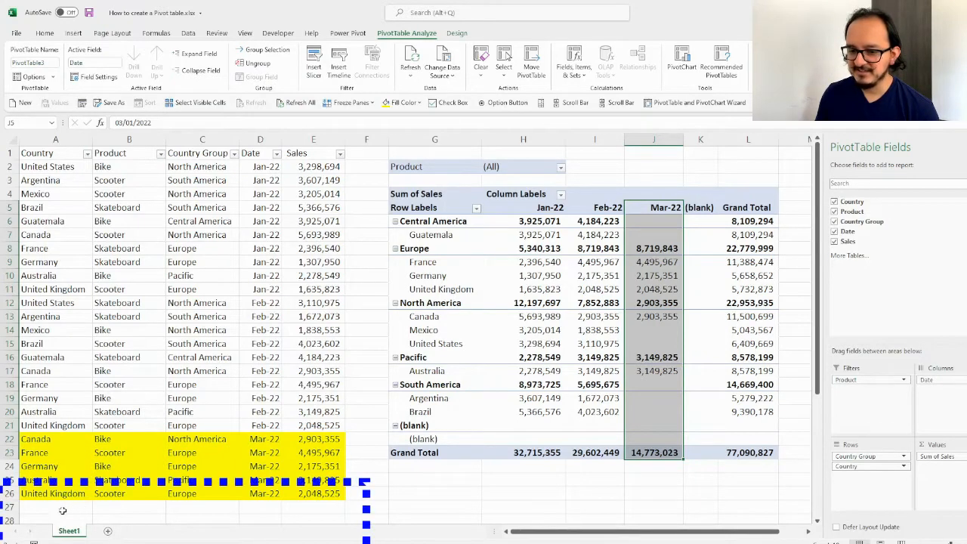
- Apply a label filter to the Country Group row labels so they do not equal (blank)
click(695, 205)
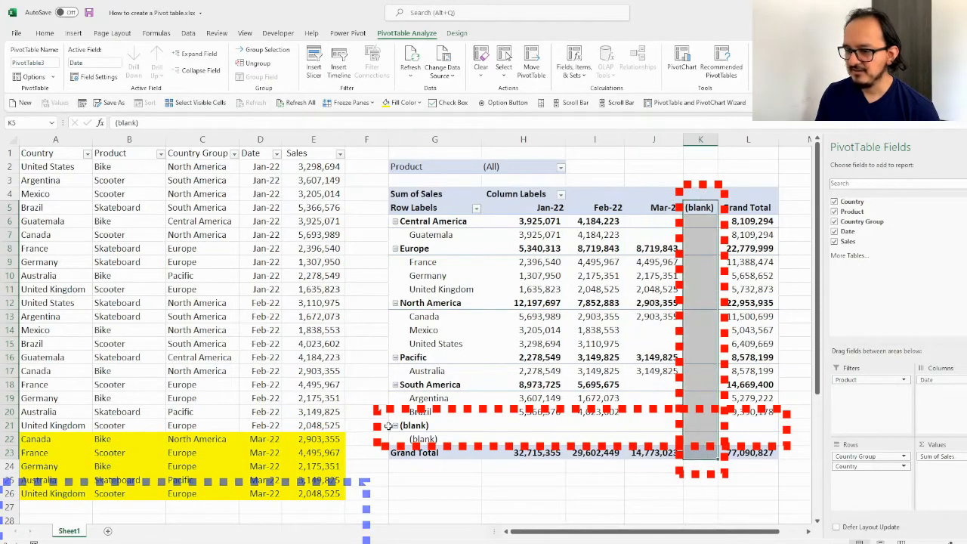
click(388, 425)
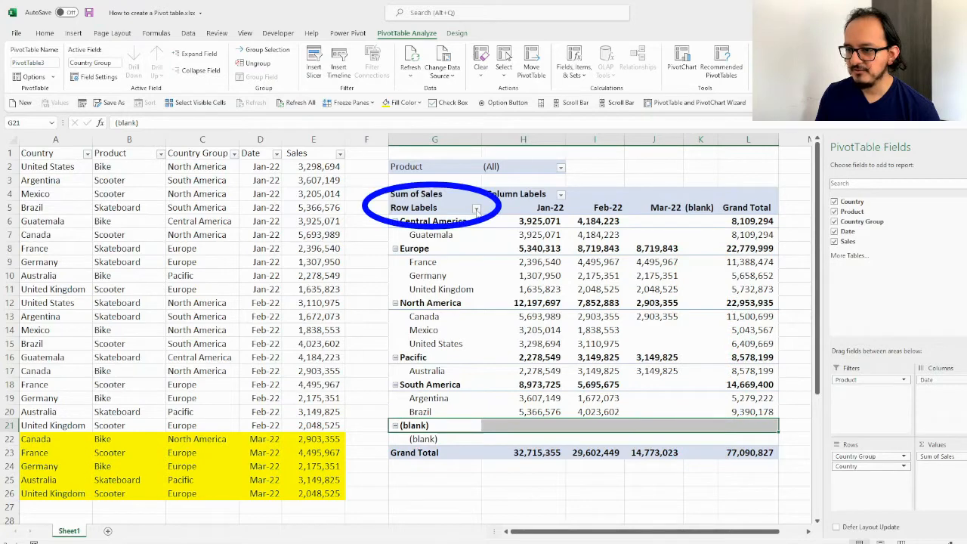
click(476, 208)
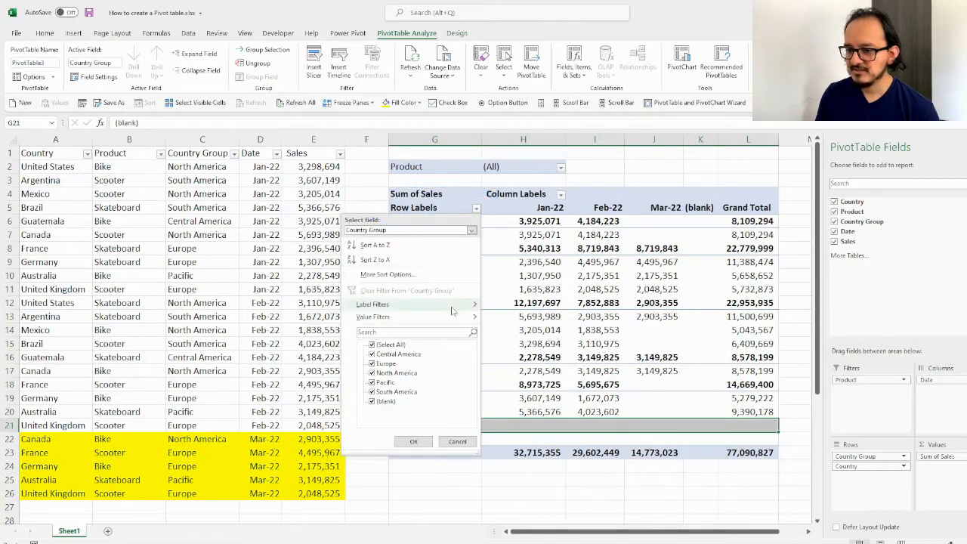
mouse_move(451, 308)
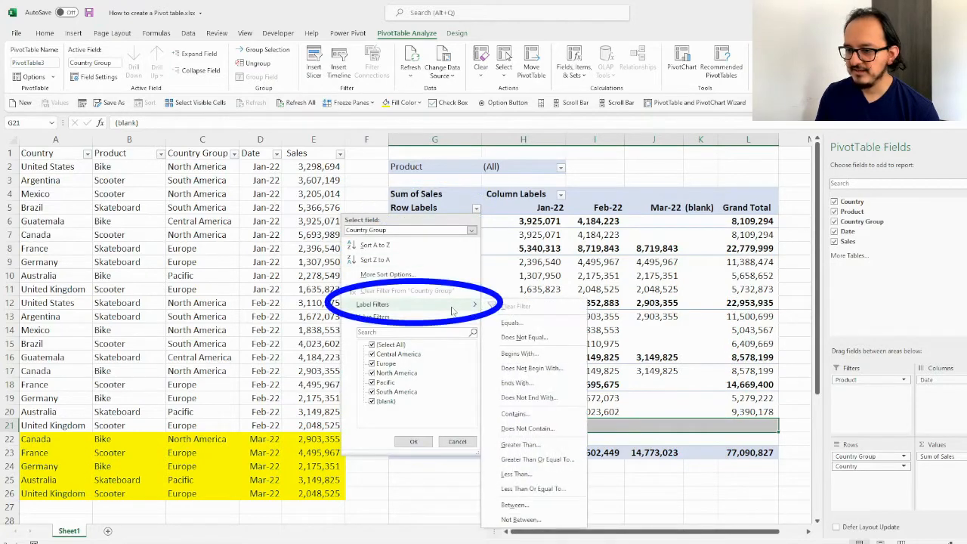
click(545, 337)
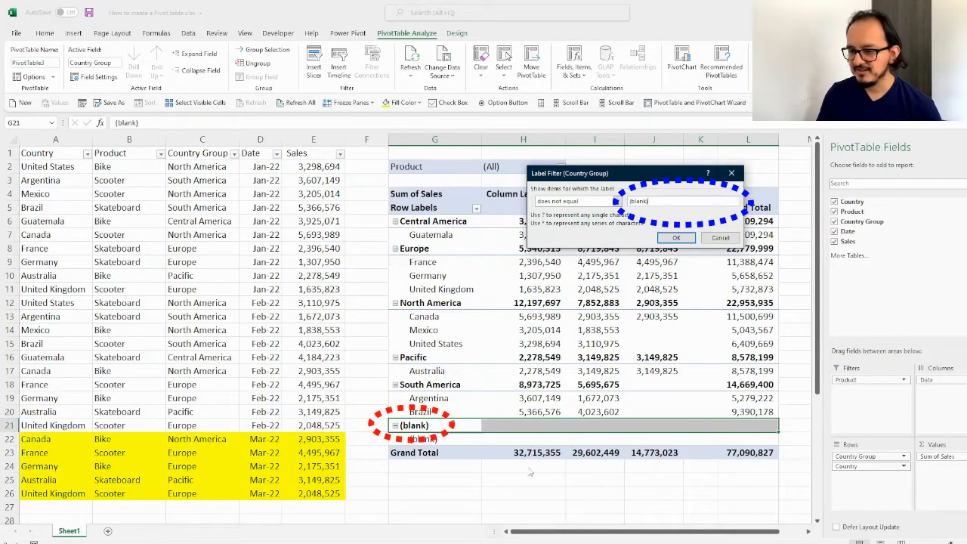
click(677, 238)
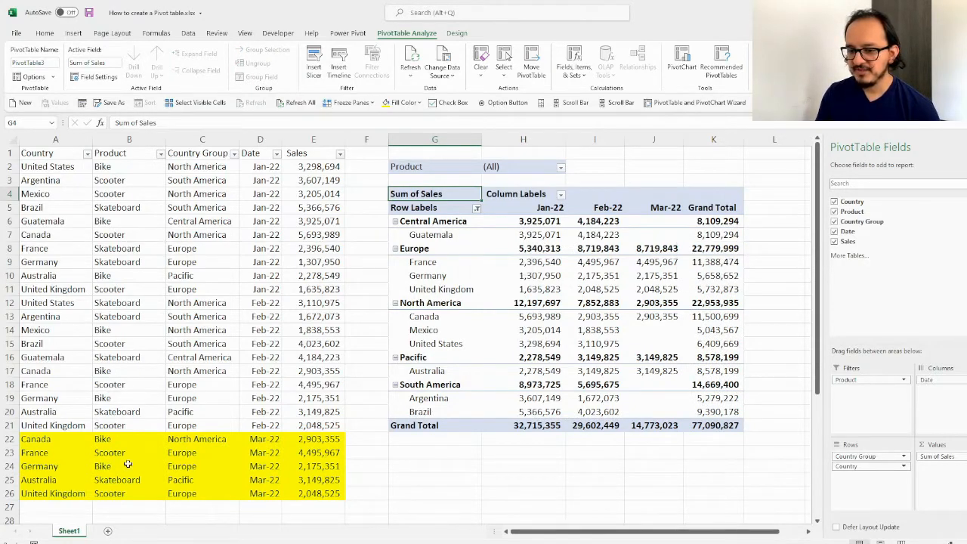
- Copy the United Kingdom record in A26:E26 into row 27, directly below the existing data
click(70, 494)
key(ctrl+shift+Right)
key(ctrl+c)
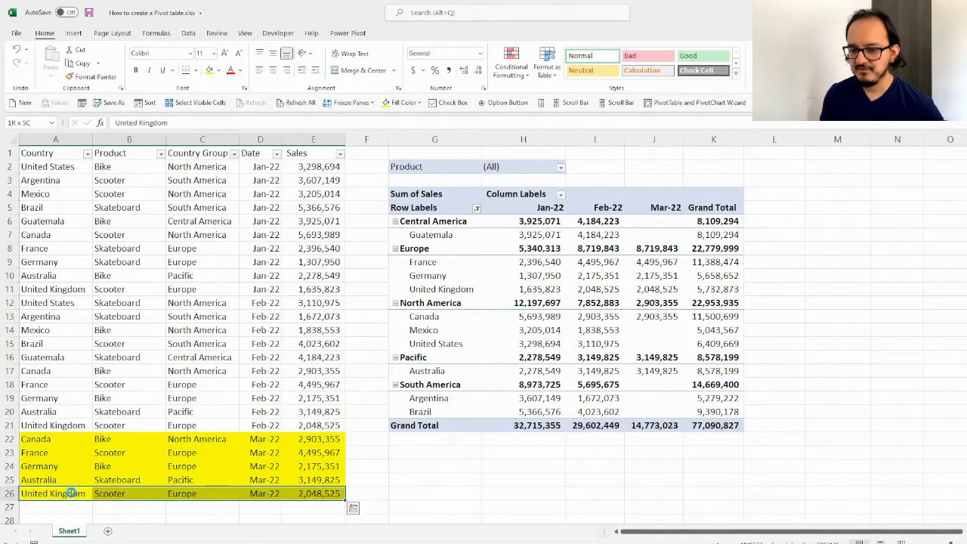
key(Down)
key(ctrl+v)
key(Right)
key(Right)
key(Right)
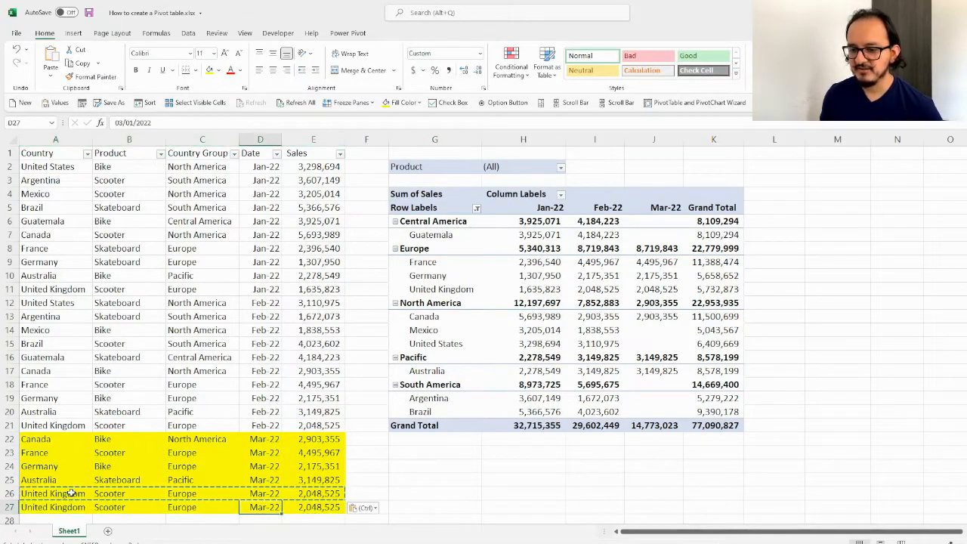
- Change the month of the copied United Kingdom record's date in D27 to April 2022
key(F2)
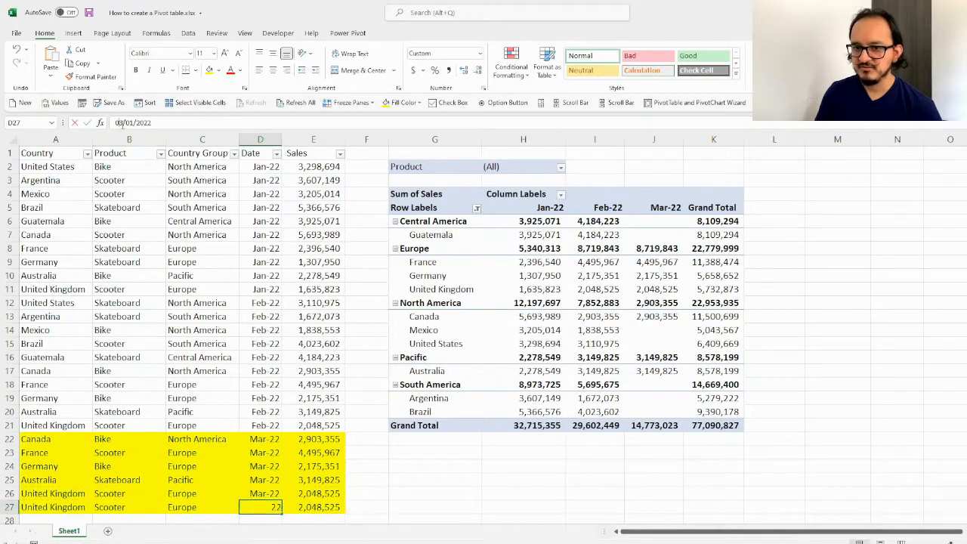
key(Return)
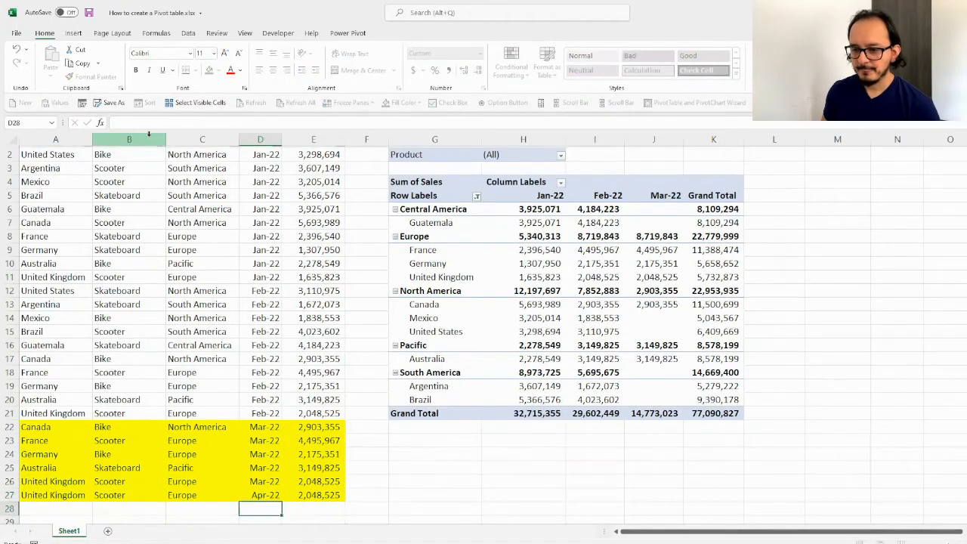
scroll(406, 184, up, 1)
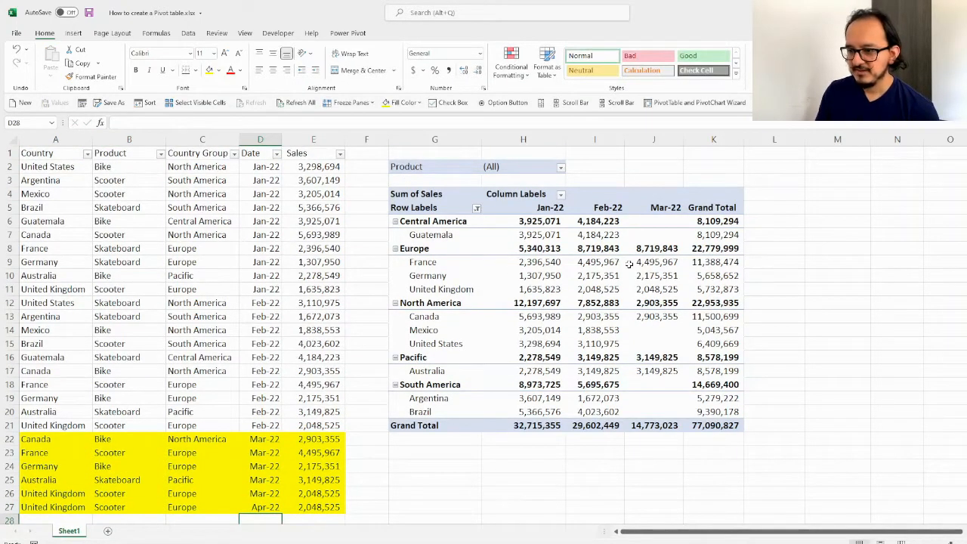
- Refresh the pivot table so it picks up the April record from the full-column source
click(628, 264)
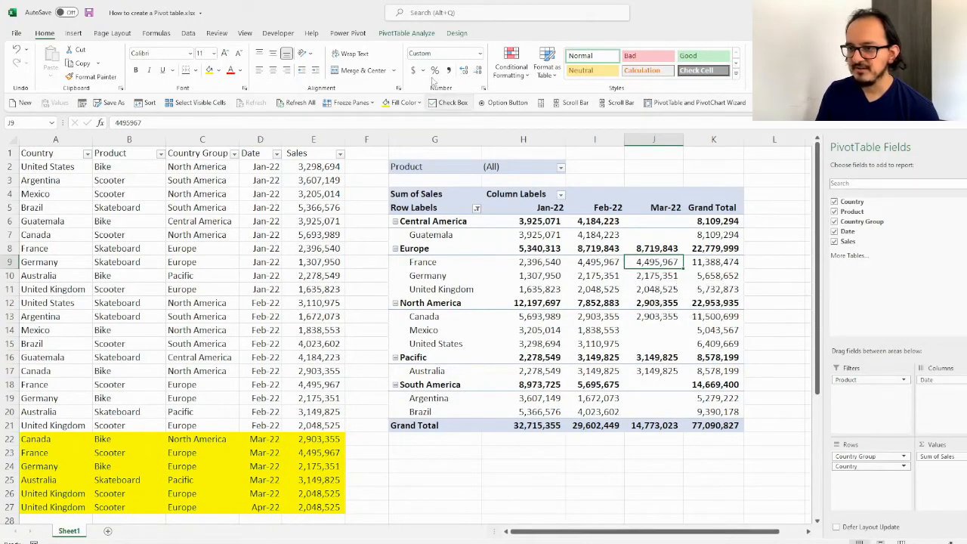
click(415, 34)
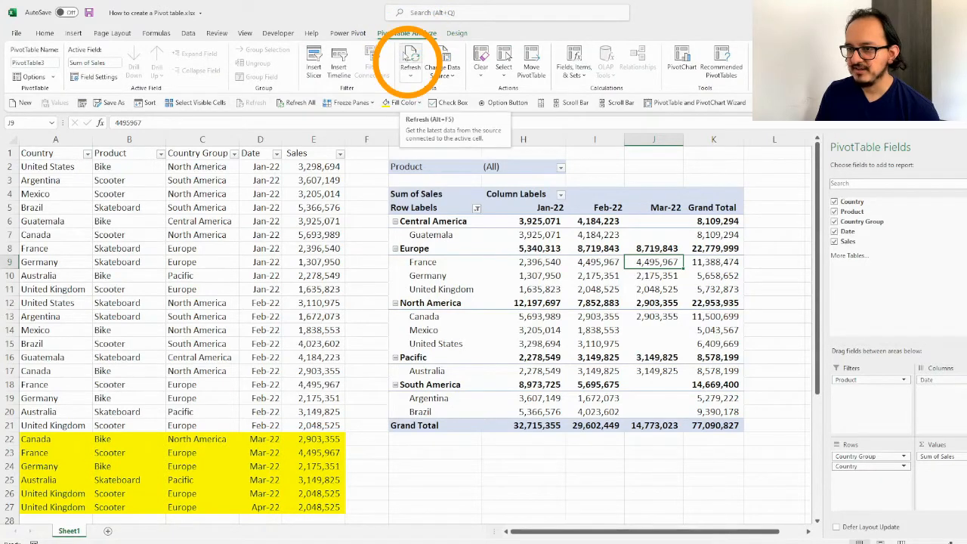
click(410, 61)
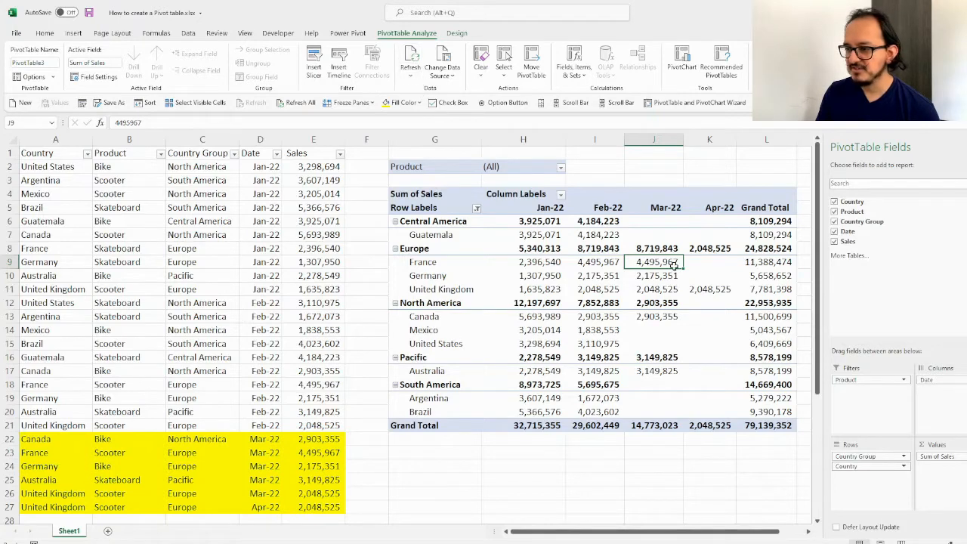
mouse_move(614, 289)
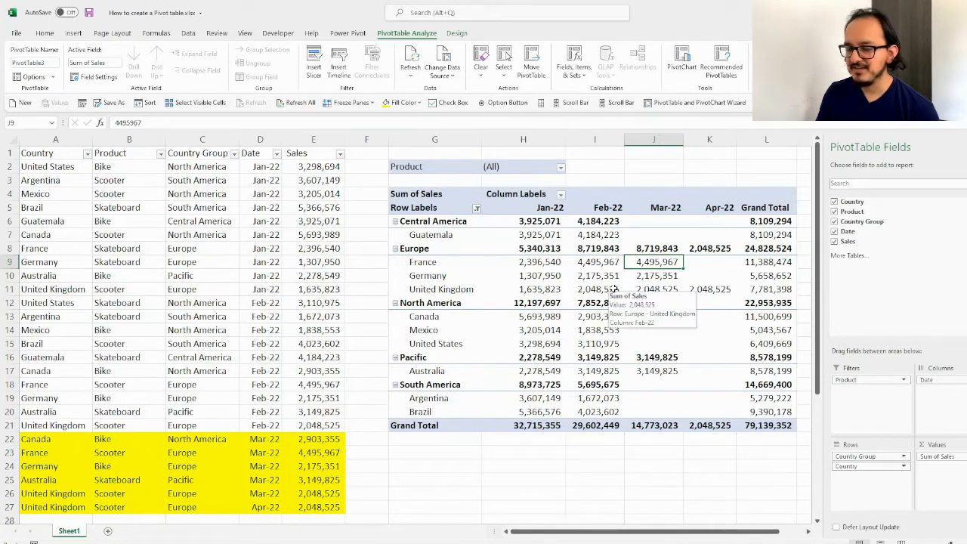